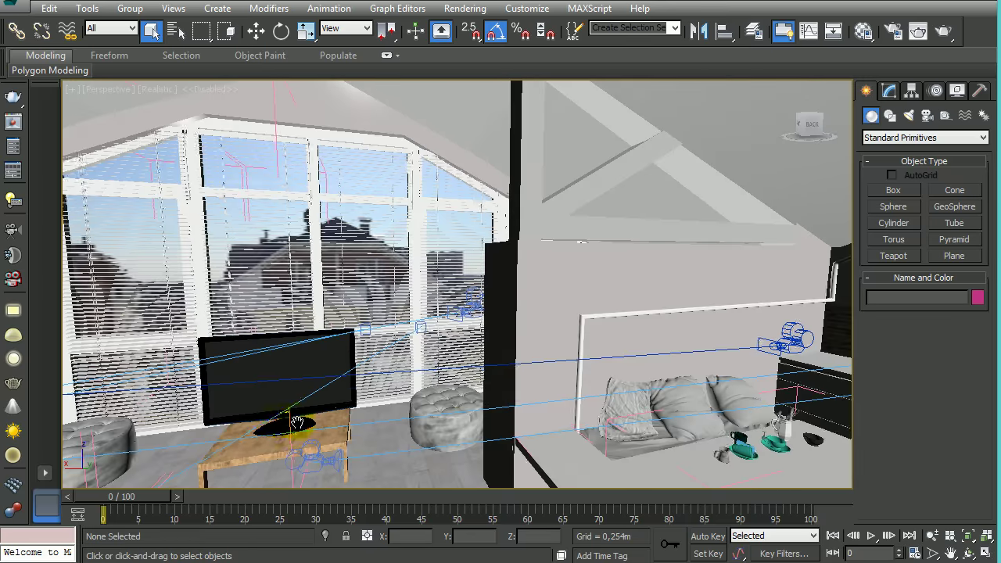
- Examine the kitchen area, framing the stove group and viewing the worktop, sink and fridge around it
alt+middle_drag(298, 424, 435, 380)
click(357, 332)
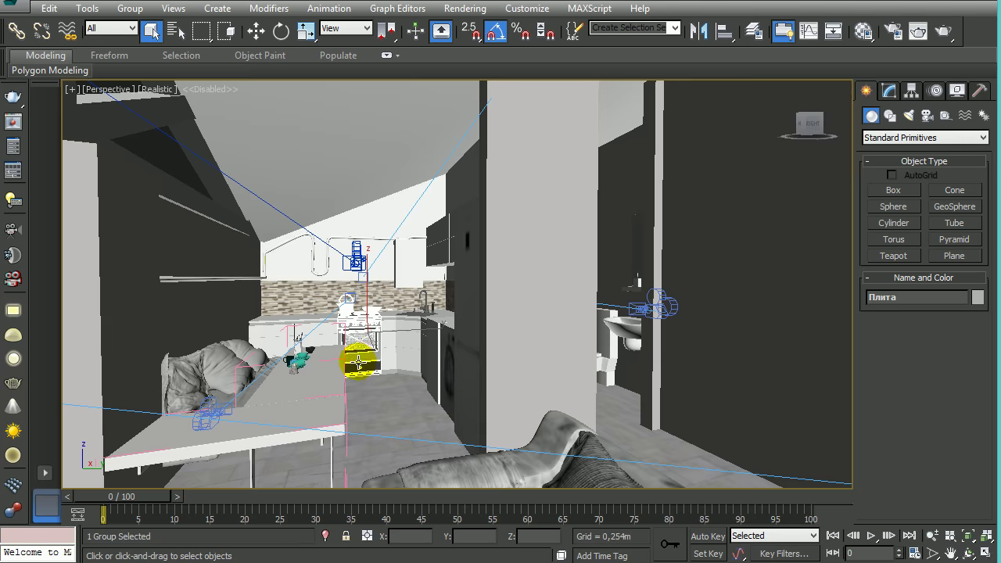
key(z)
alt+middle_drag(358, 385, 371, 402)
key(w)
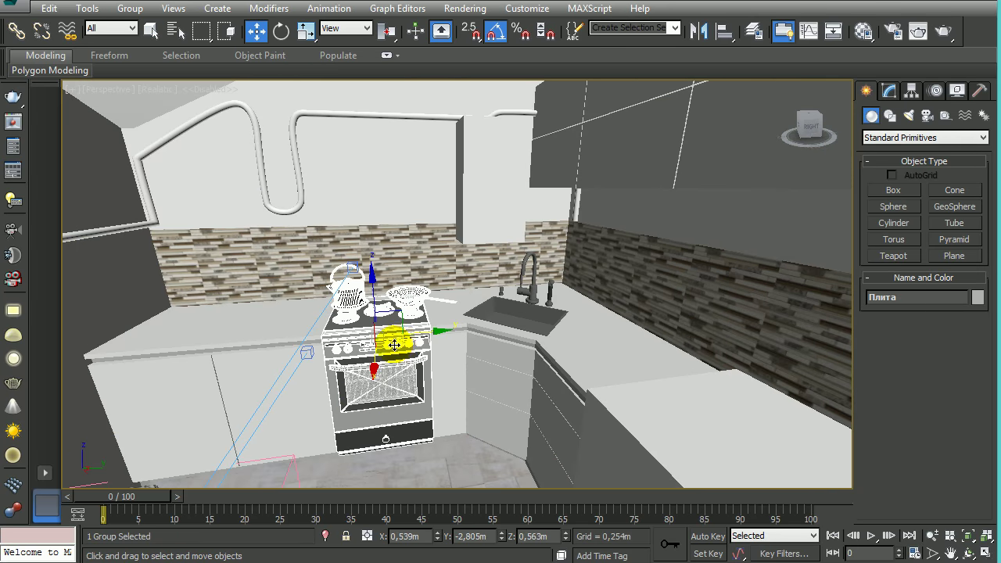
alt+middle_drag(617, 394, 494, 369)
scroll(494, 369, down, 8)
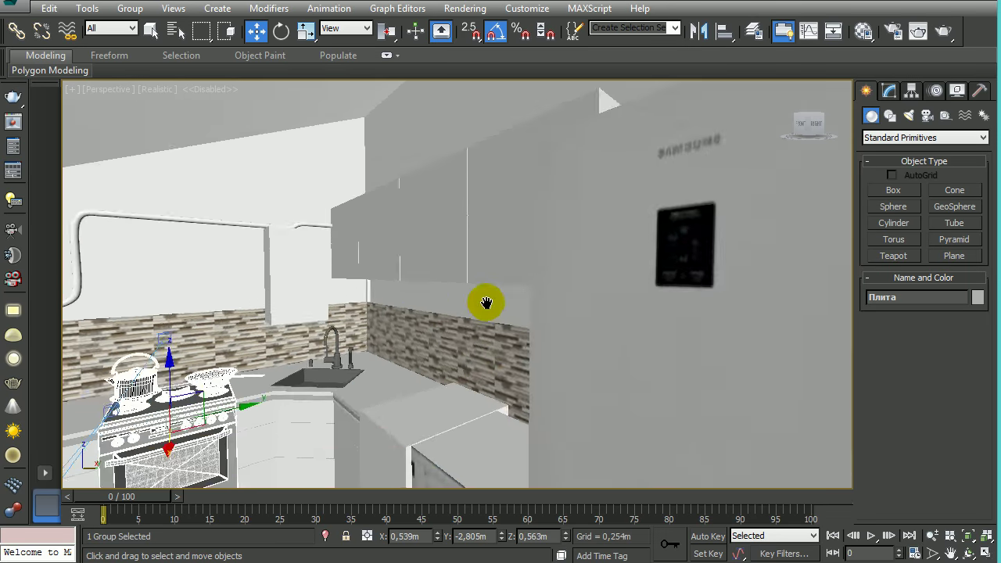
scroll(472, 357, up, 8)
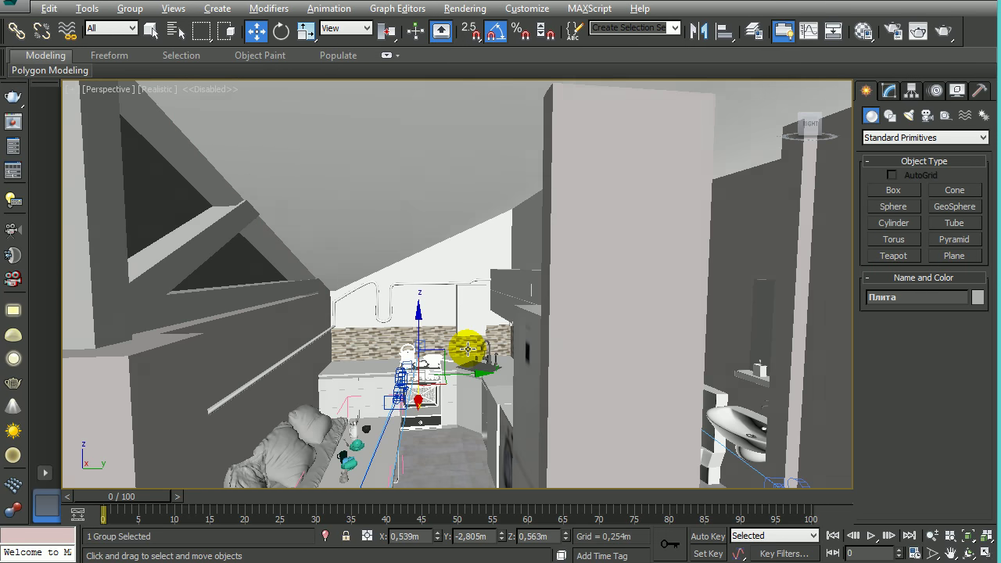
- Inspect the bathroom, selecting the toilet group and viewing it together with the shower
middle_drag(555, 352, 390, 391)
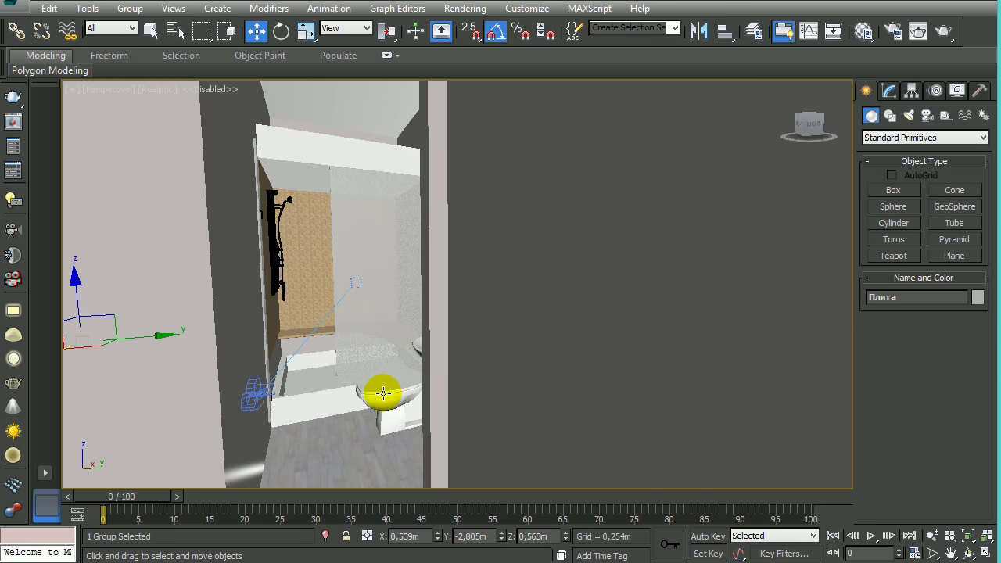
click(383, 394)
scroll(400, 408, up, 10)
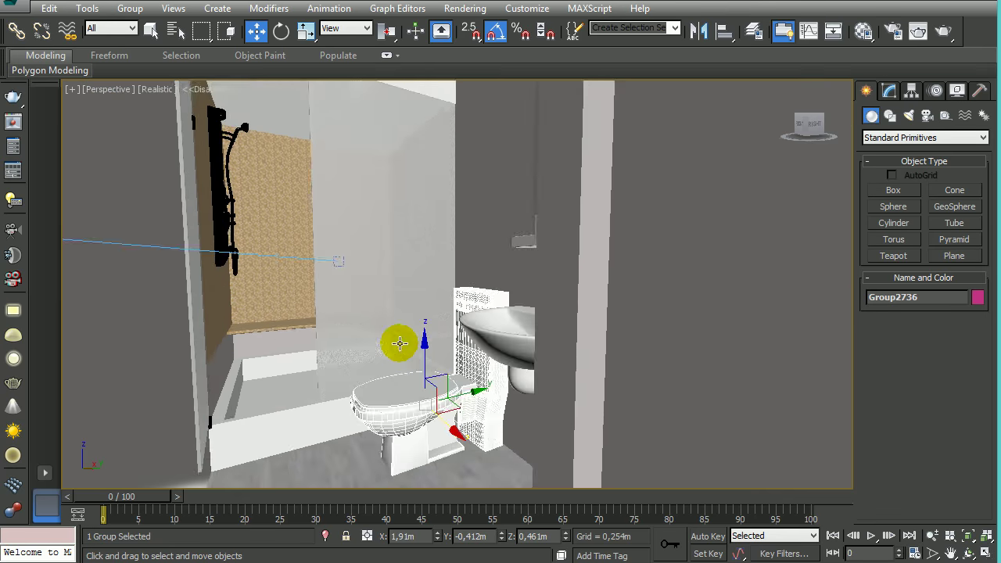
scroll(413, 442, down, 6)
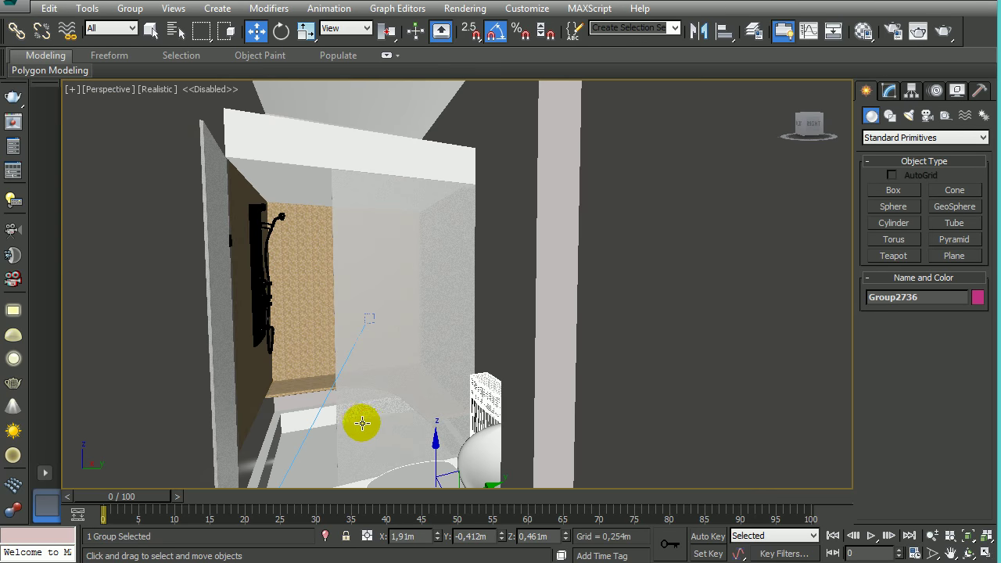
- Inspect the living area's furniture, selecting the pouf near the kitchen and the sofa group
scroll(404, 394, down, 8)
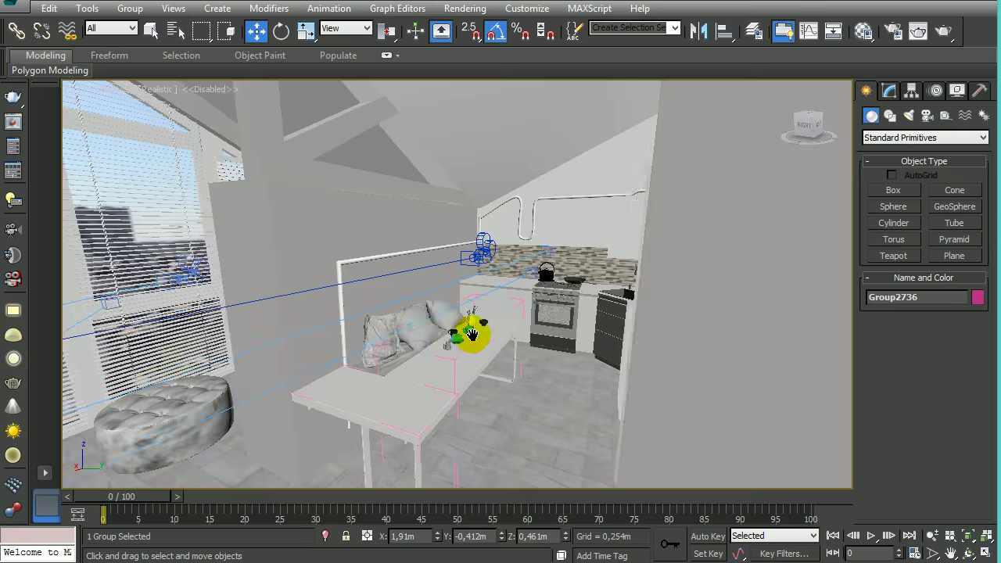
middle_drag(472, 335, 514, 368)
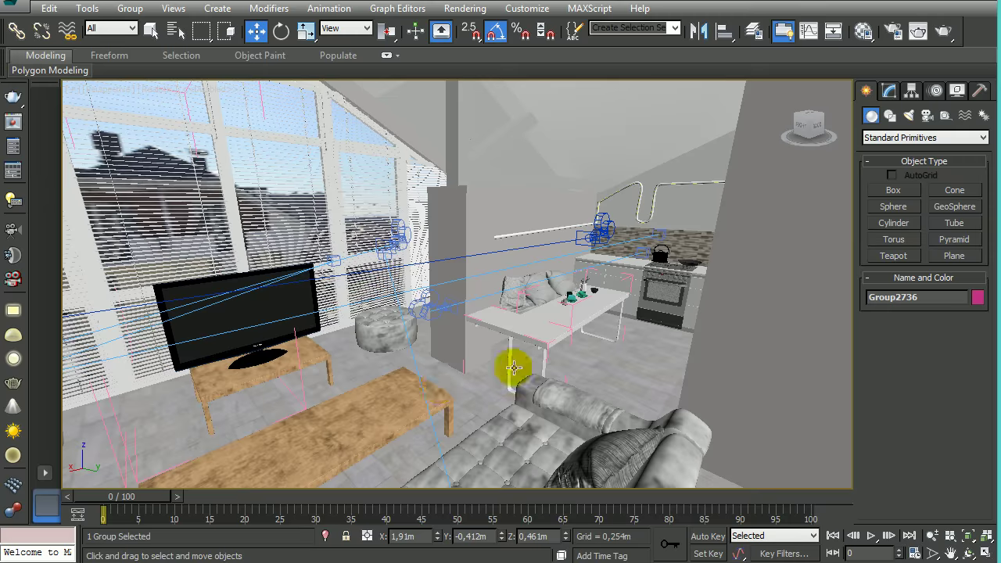
click(368, 342)
key(z)
scroll(409, 420, down, 6)
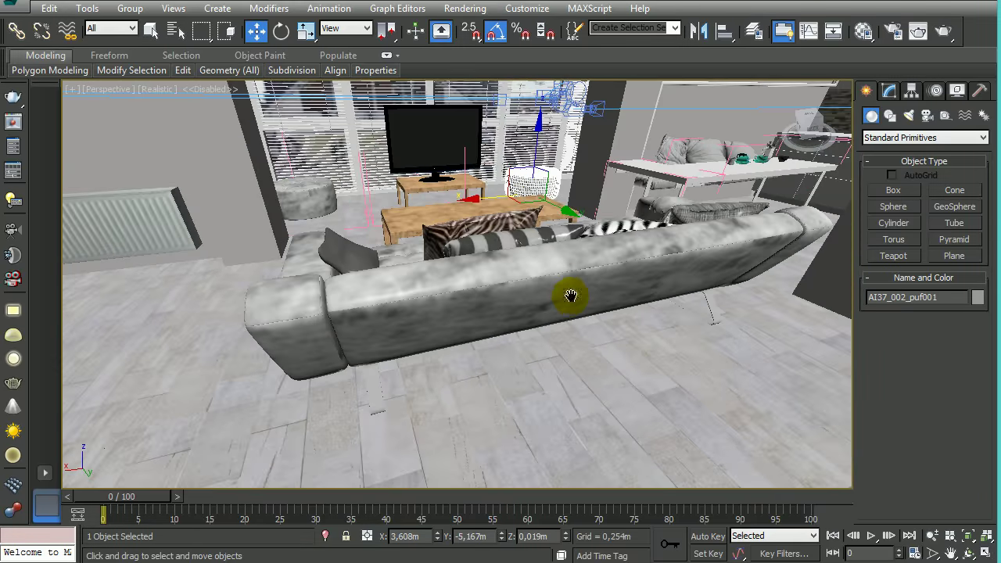
click(548, 321)
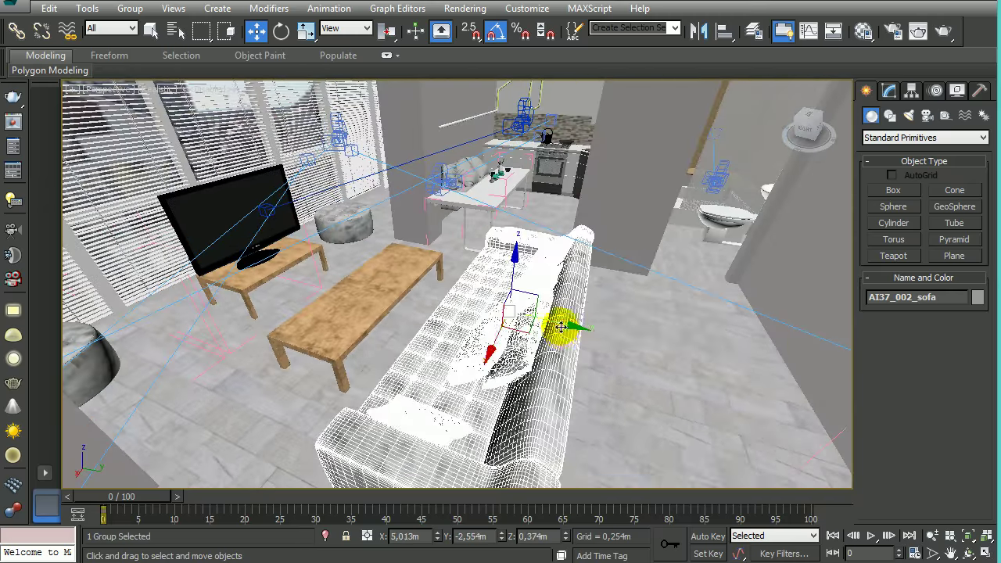
drag(561, 327, 615, 347)
alt+middle_drag(615, 346, 456, 414)
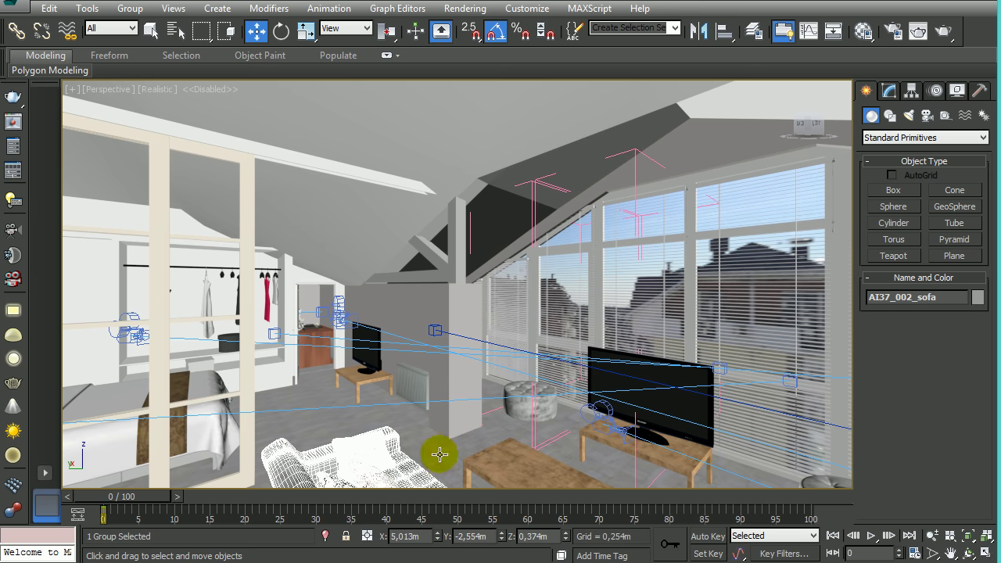
- Check the list of scene cameras and examine the tufted pouf beside the window blinds up close
key(c)
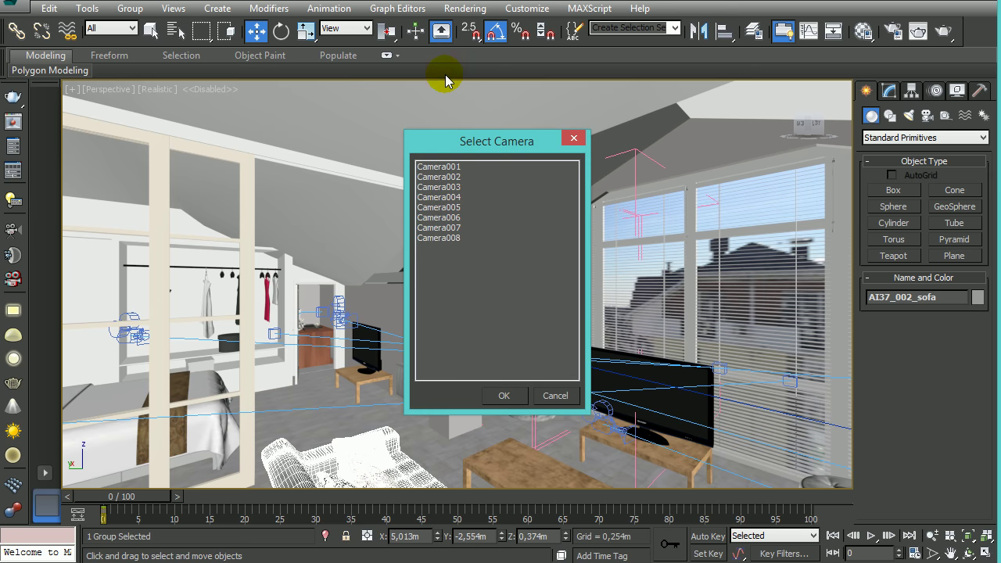
click(573, 138)
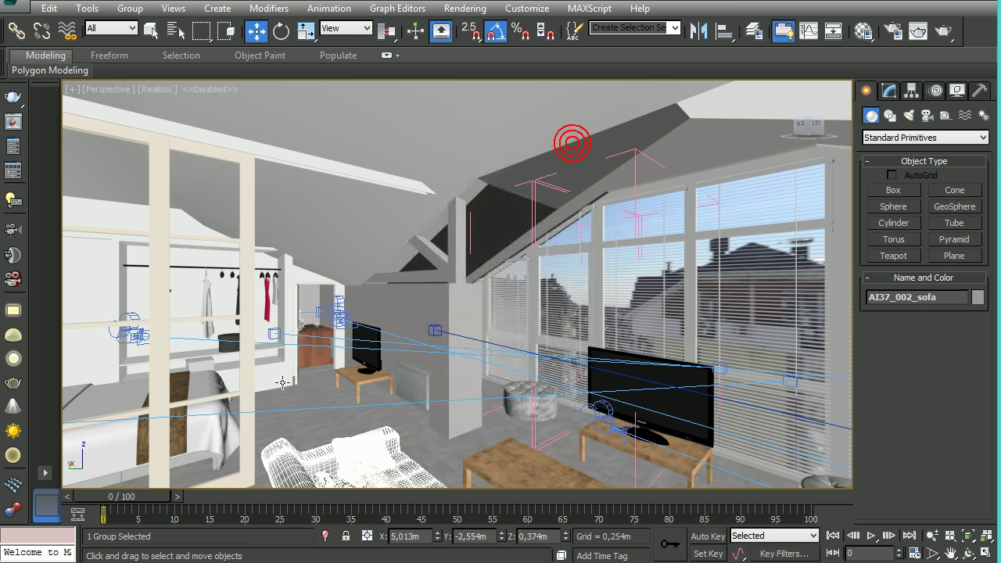
alt+middle_drag(374, 403, 492, 362)
click(519, 331)
key(z)
scroll(521, 346, down, 2)
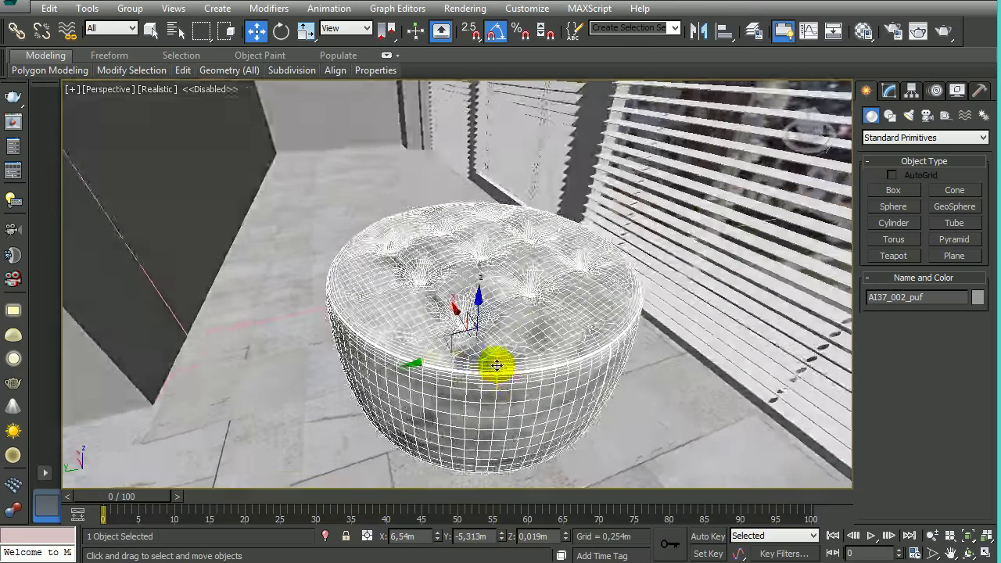
scroll(503, 353, up, 2)
scroll(492, 360, down, 3)
scroll(491, 359, down, 4)
- Preview the scene through Camera006 and Camera004, and set the viewport to Camera003
key(c)
click(450, 207)
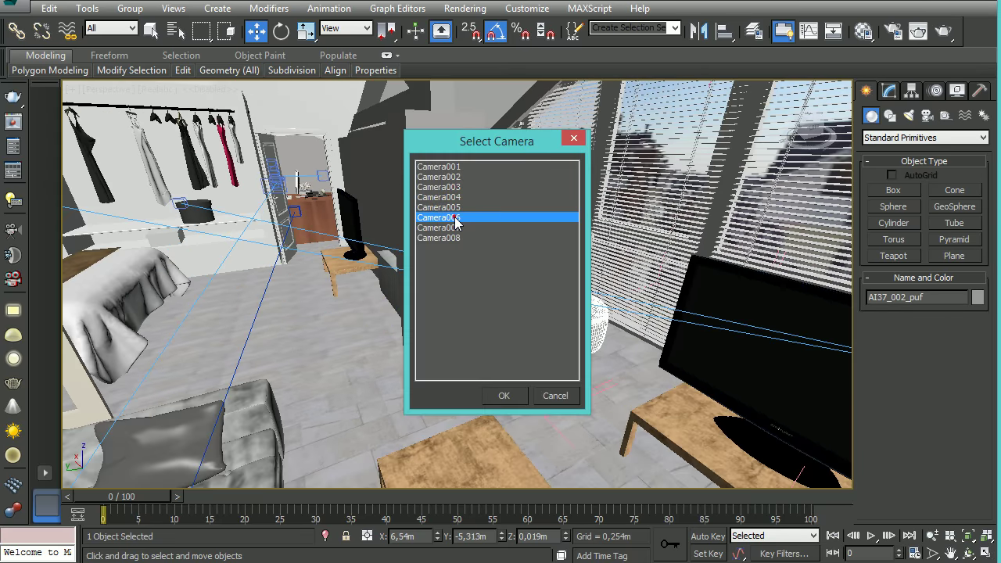
double_click(460, 218)
key(c)
click(459, 198)
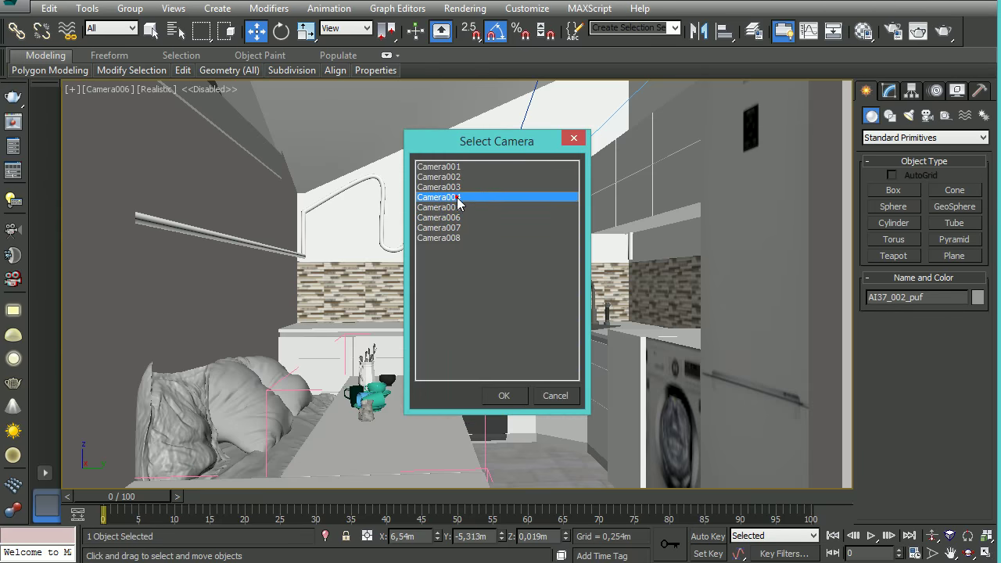
double_click(460, 200)
key(c)
double_click(458, 189)
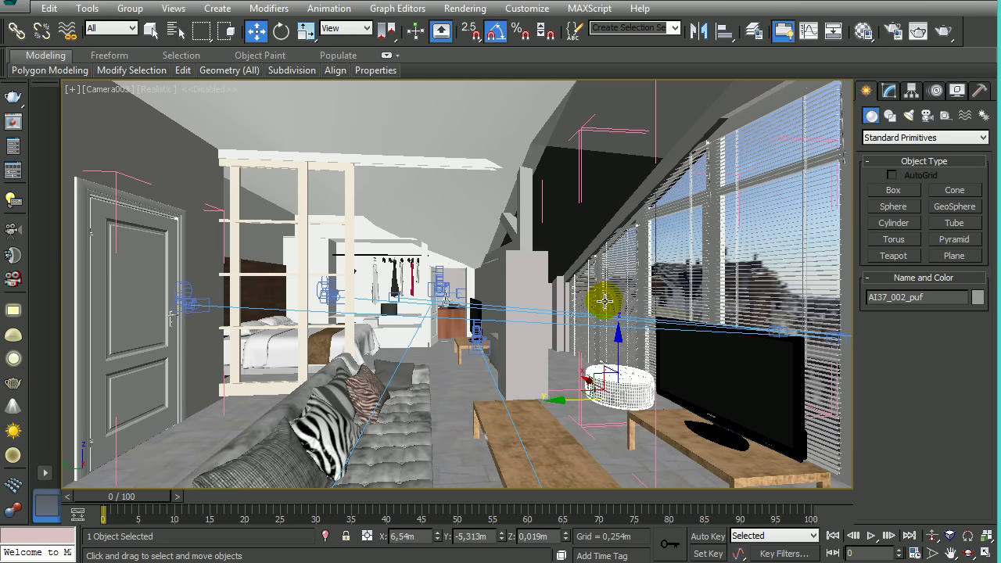
- Set the render output size to 800x600 and render the Camera003 view with V-Ray
click(897, 36)
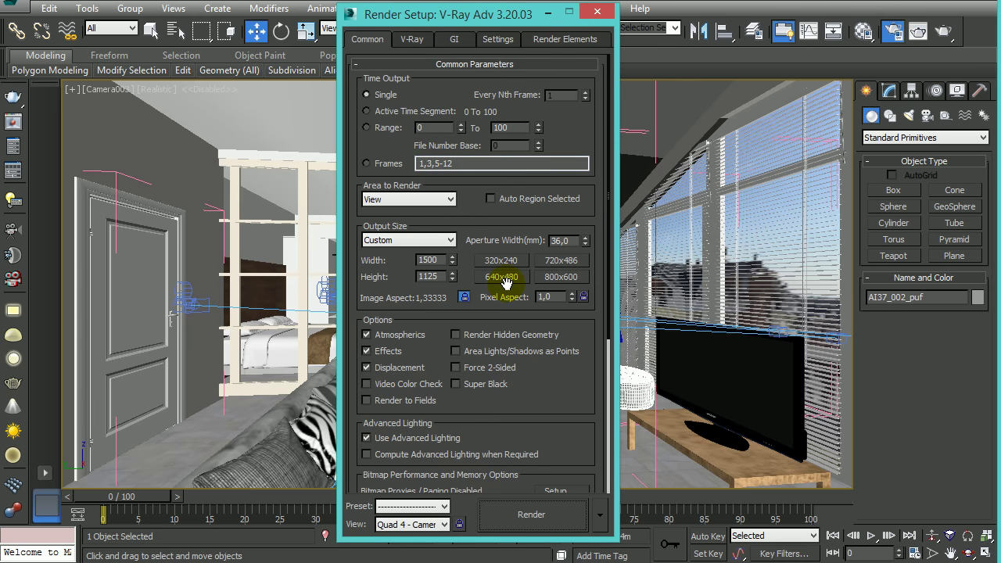
click(557, 280)
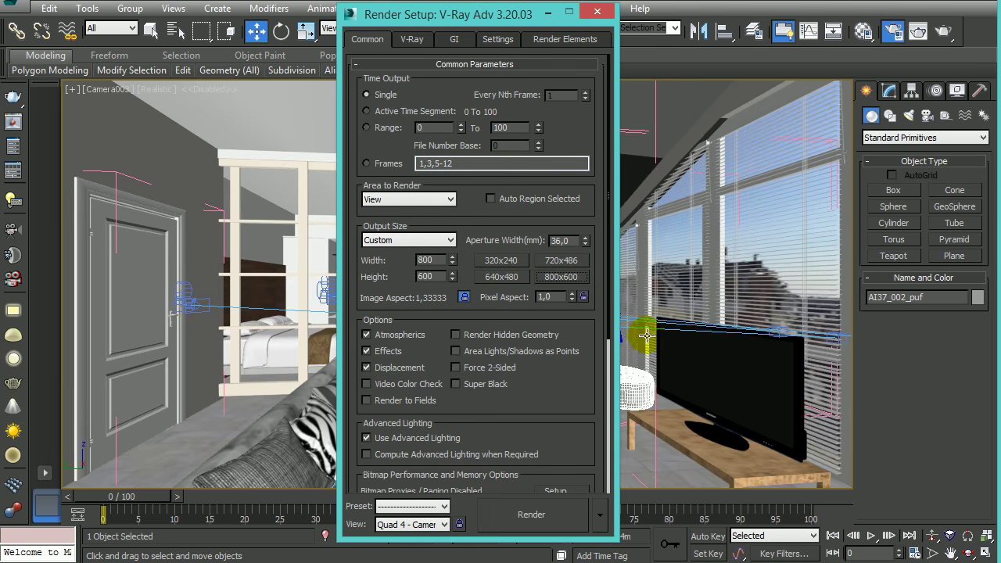
click(550, 517)
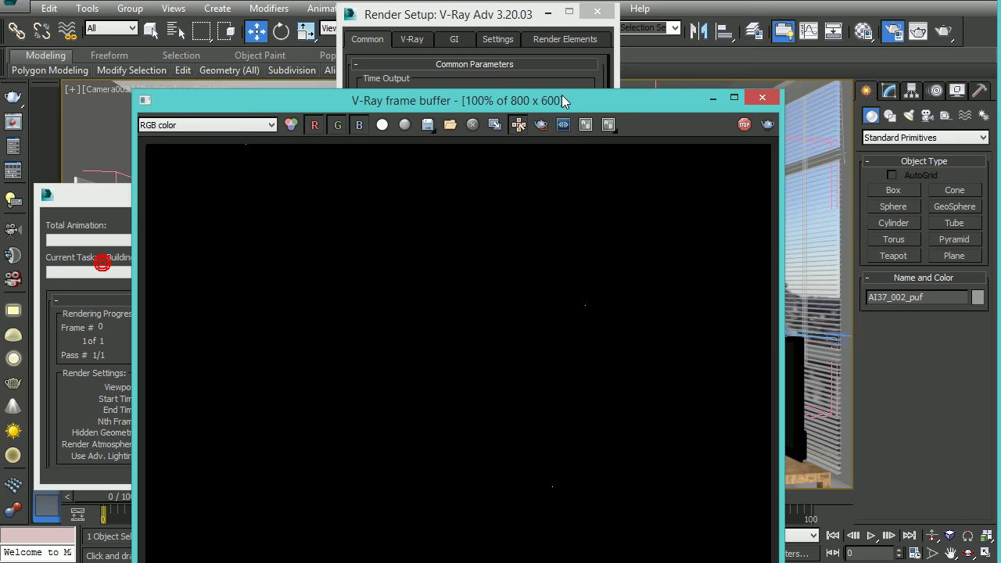
drag(563, 100, 570, 16)
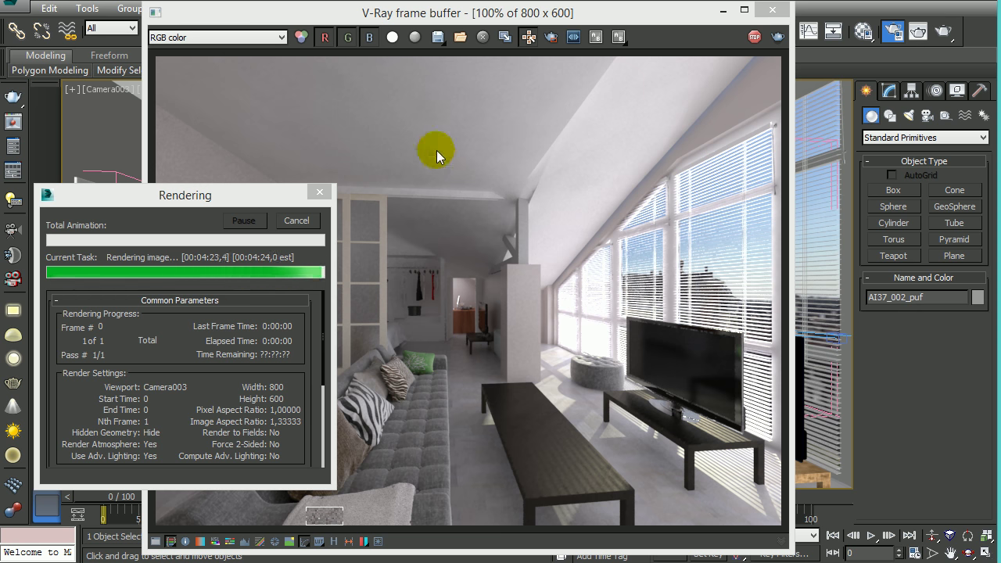
- Reposition the frame buffer and examine the rendered sofa and cushions up close and in the full image
click(453, 192)
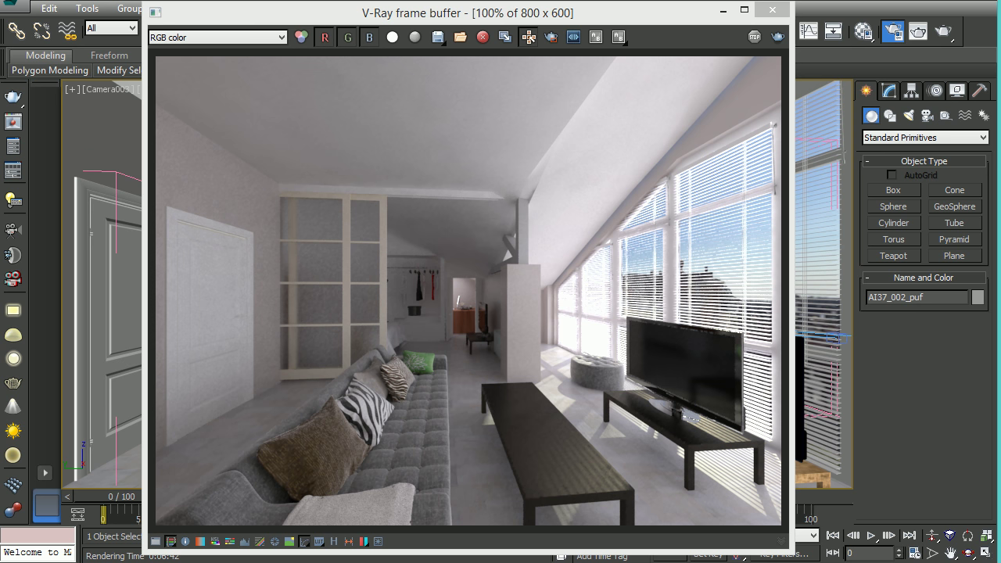
click(364, 6)
drag(364, 6, 398, 0)
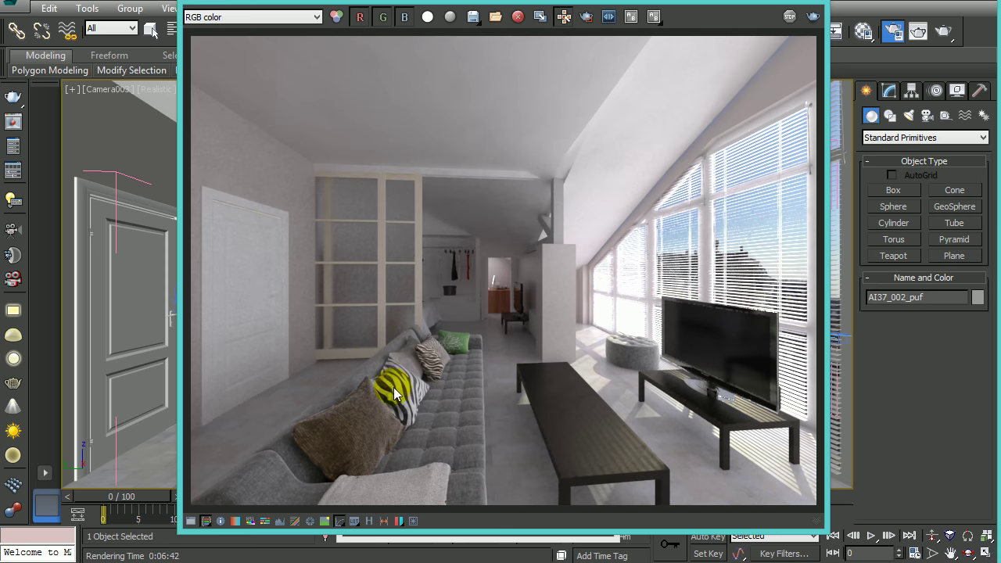
ctrl+click(447, 425)
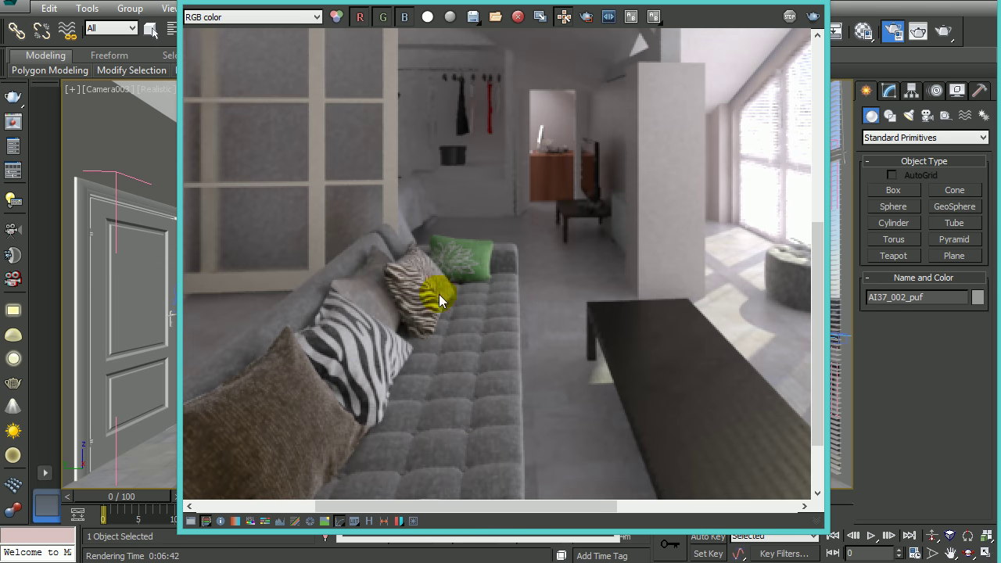
scroll(354, 441, up, 1)
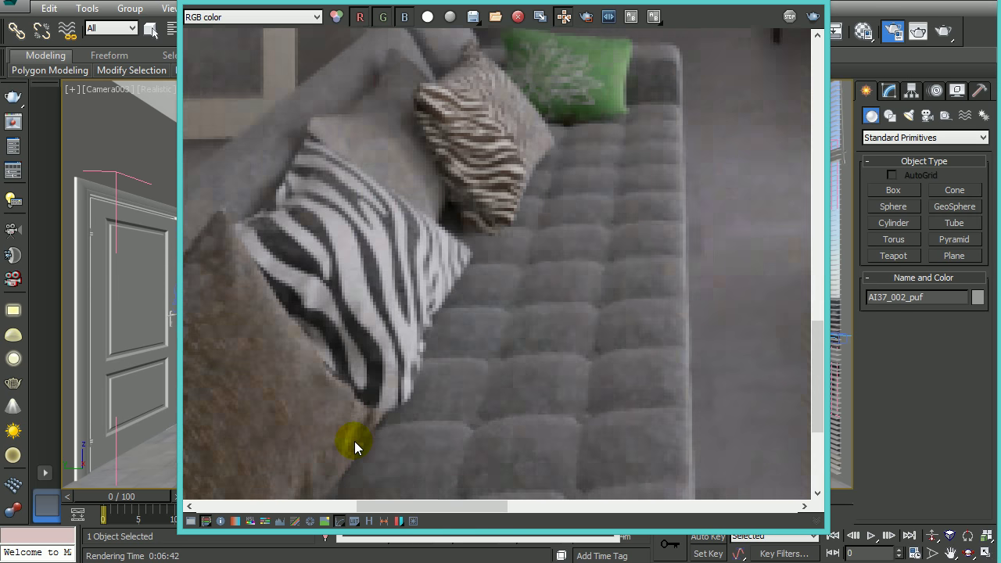
scroll(355, 441, down, 3)
scroll(354, 442, up, 1)
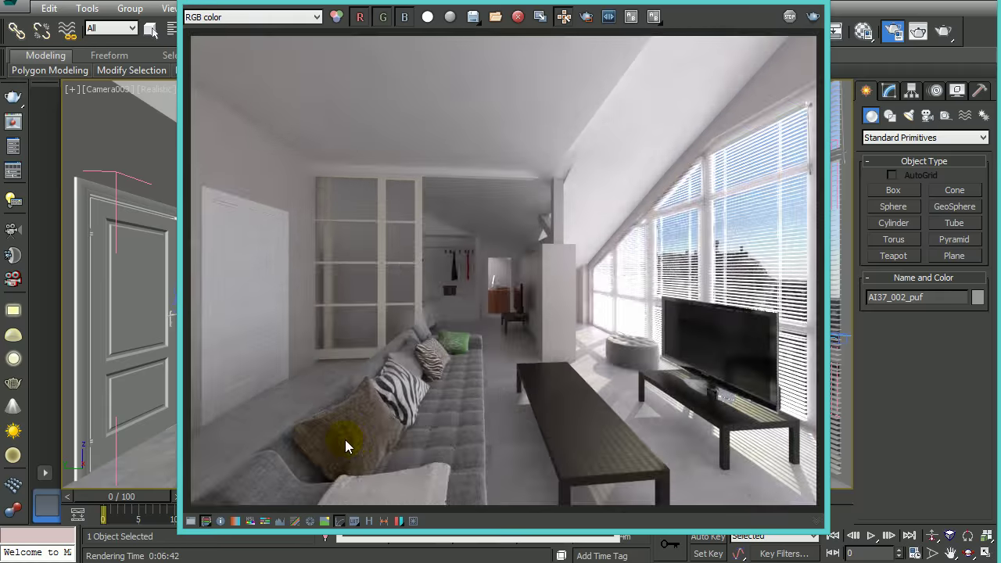